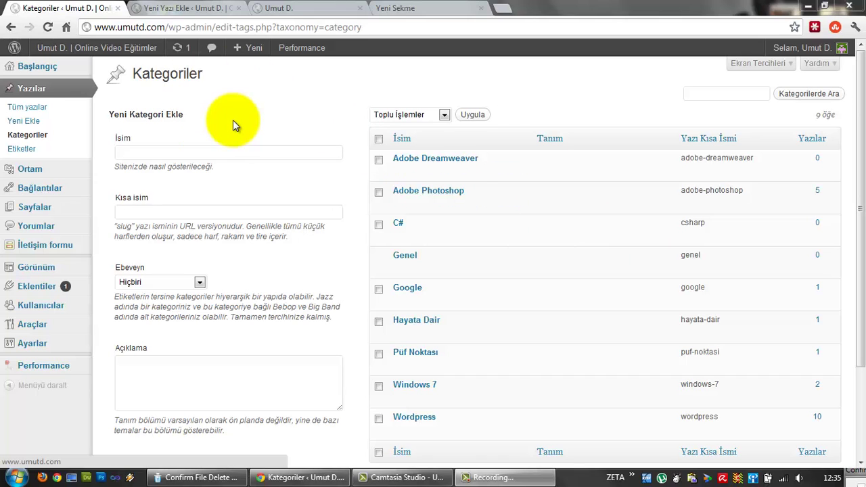
Give the new post in the Yeni Yazı Ekle editor the title "Wordpress"
left_click(171, 8)
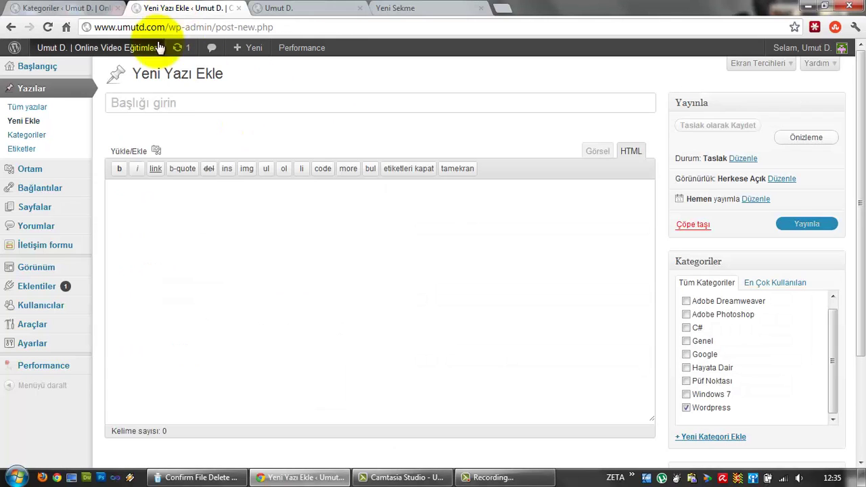
left_click(214, 105)
type("Woo")
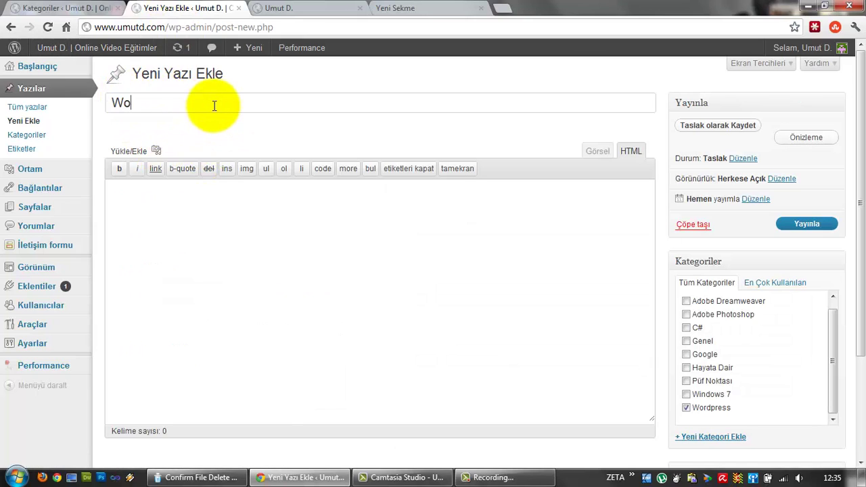
key("BackSpace")
type("rdpress")
left_click(186, 232)
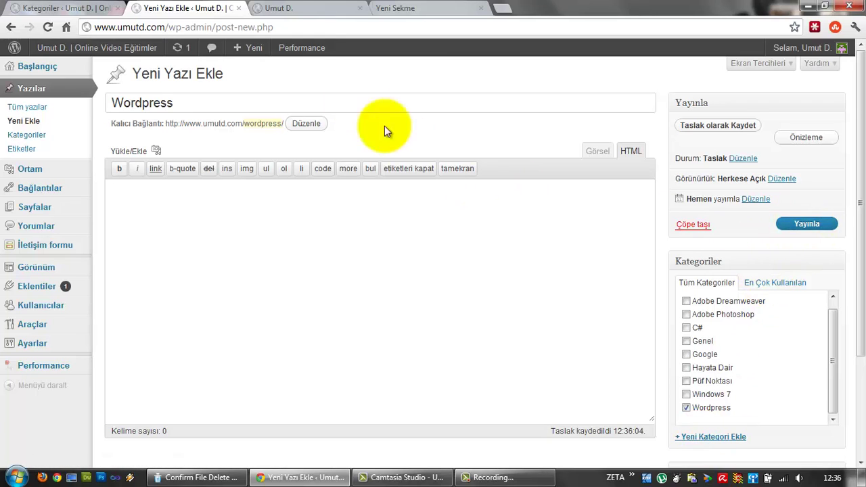
View the Wordpress category's post archive from the public site's Kategoriler list and return to the site's home page
left_click(277, 8)
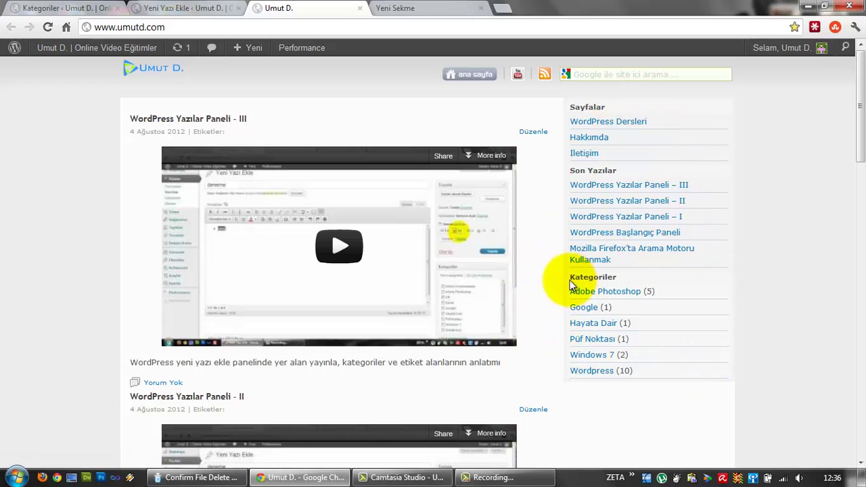
left_click_drag(568, 277, 611, 279)
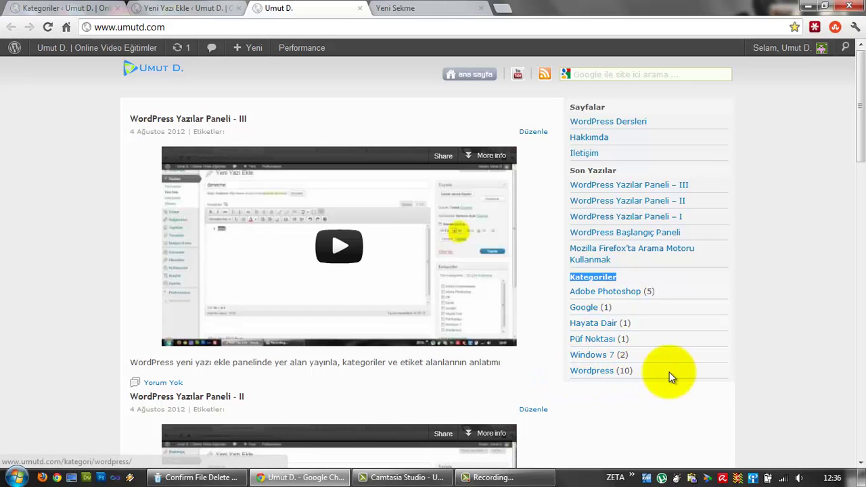
left_click(592, 371)
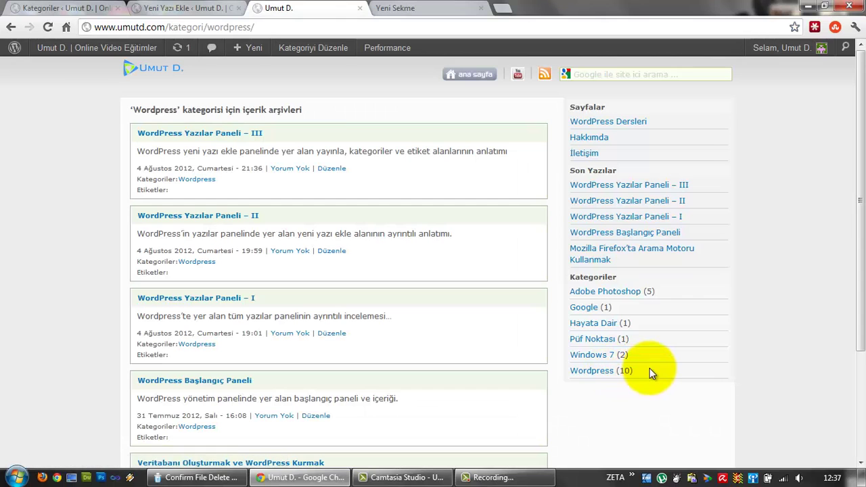
scroll(386, 140, "down", 3)
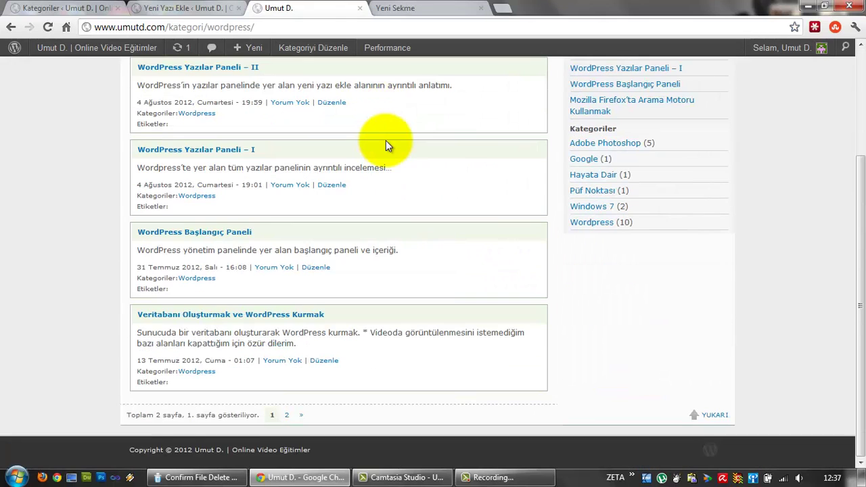
scroll(386, 144, "up", 3)
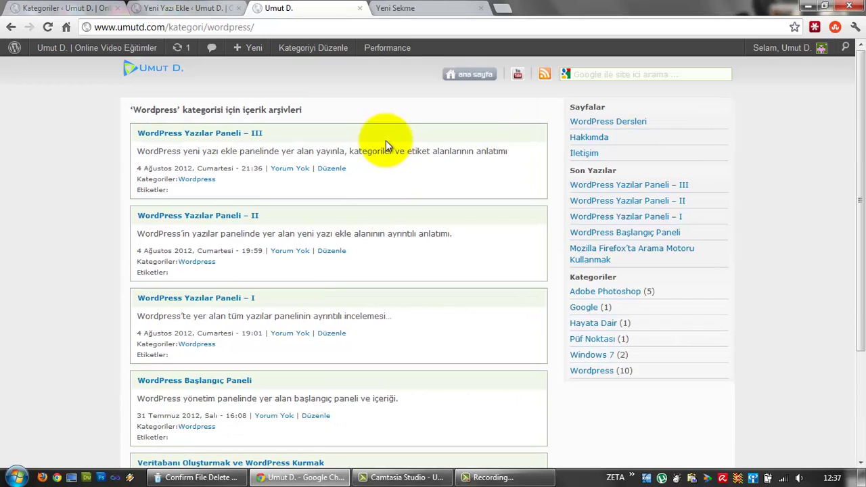
left_click(10, 29)
Return to the Kategoriler admin page and enter "Kategori 1" as the new category's name
left_click(186, 8)
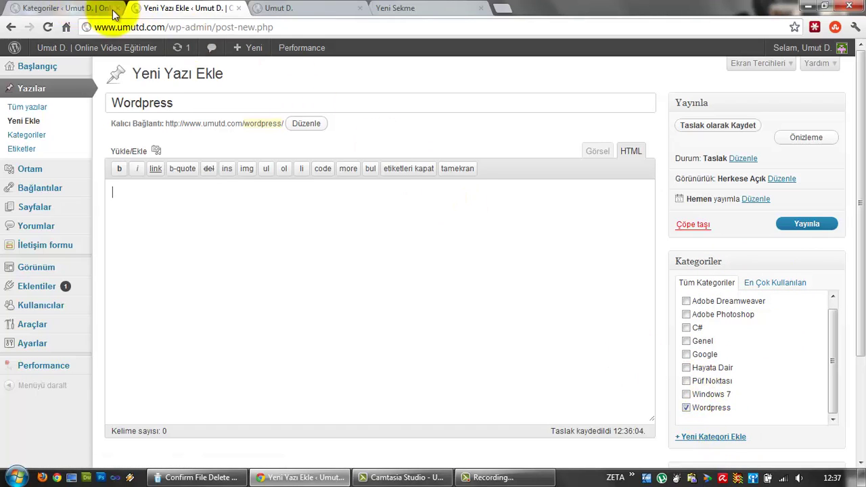
left_click(58, 8)
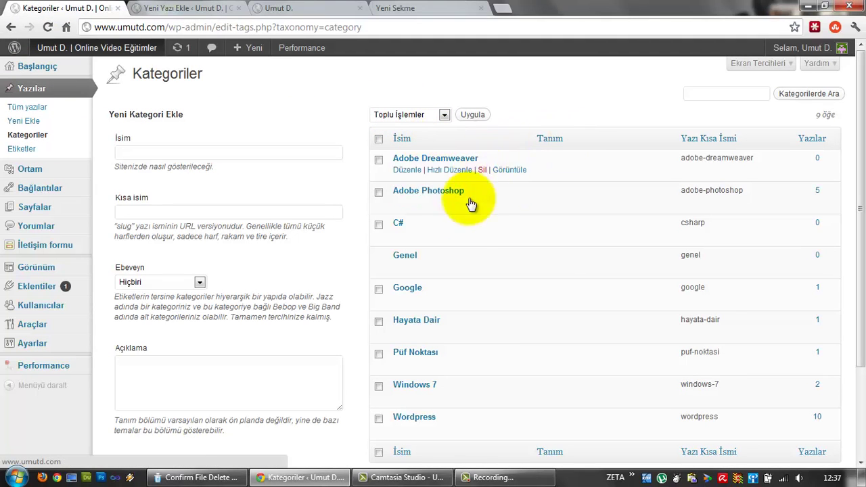
mouse_move(474, 332)
mouse_move(475, 373)
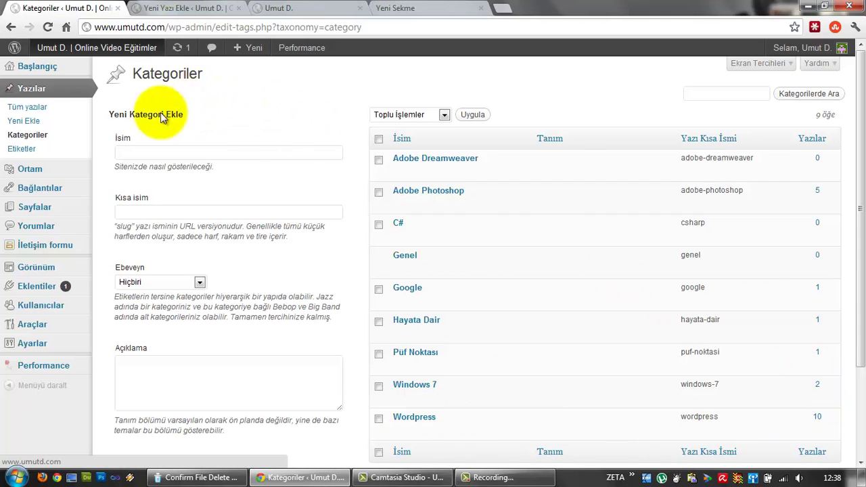
left_click(148, 150)
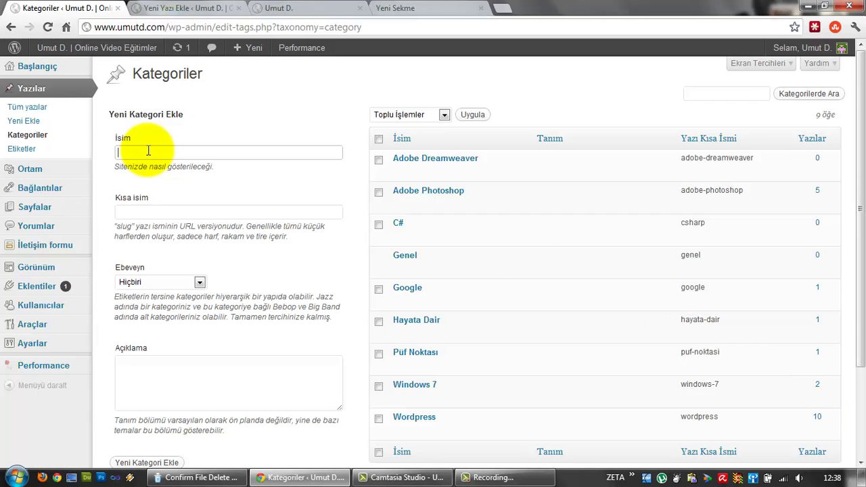
type("Kategori1")
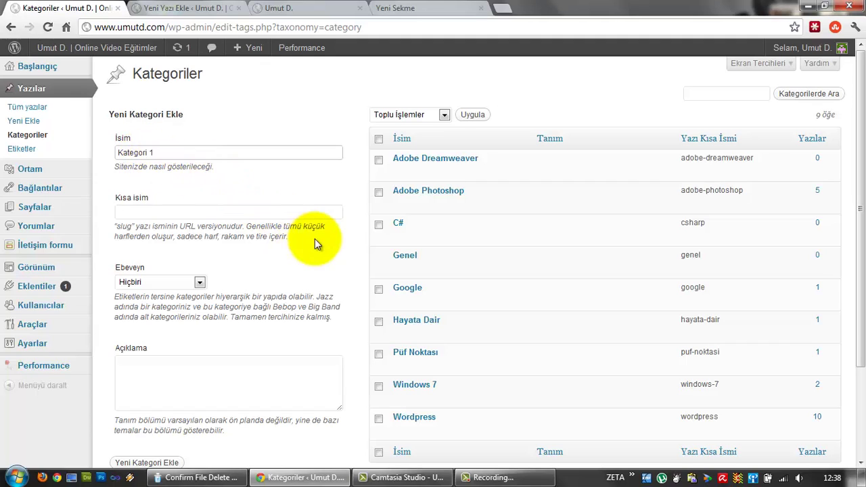
mouse_move(380, 263)
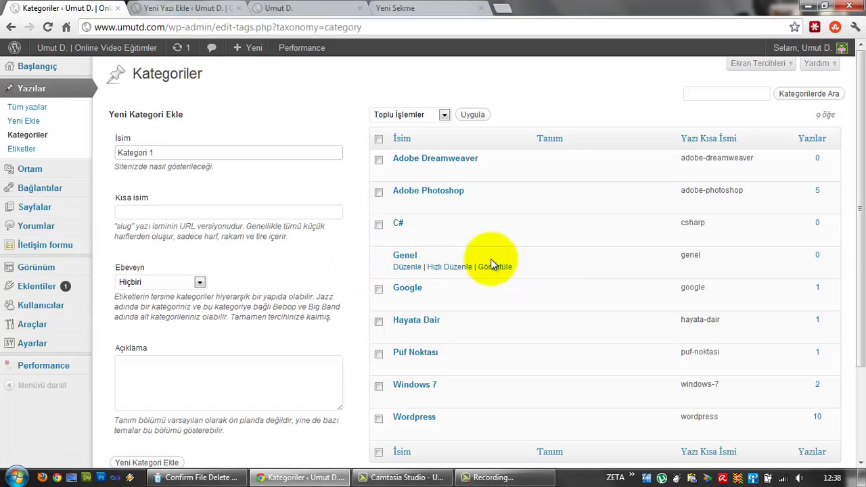
Enter "kategori 1" as the new category's short name (slug)
left_click(141, 214)
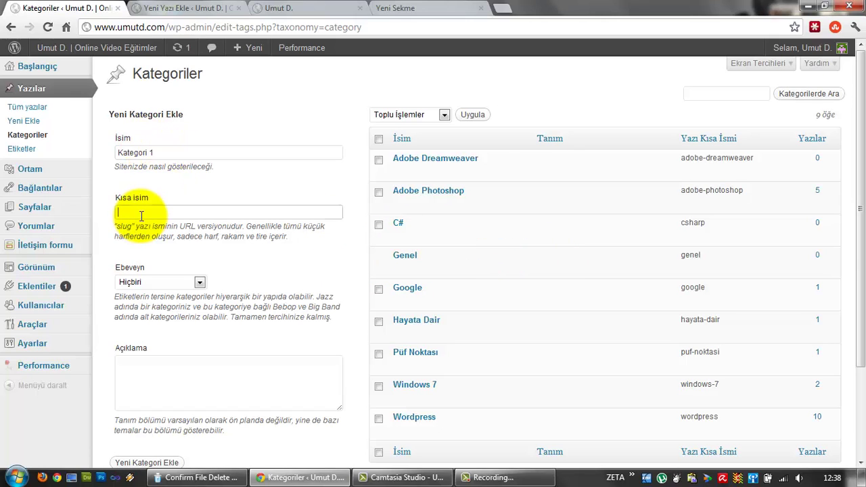
type("k")
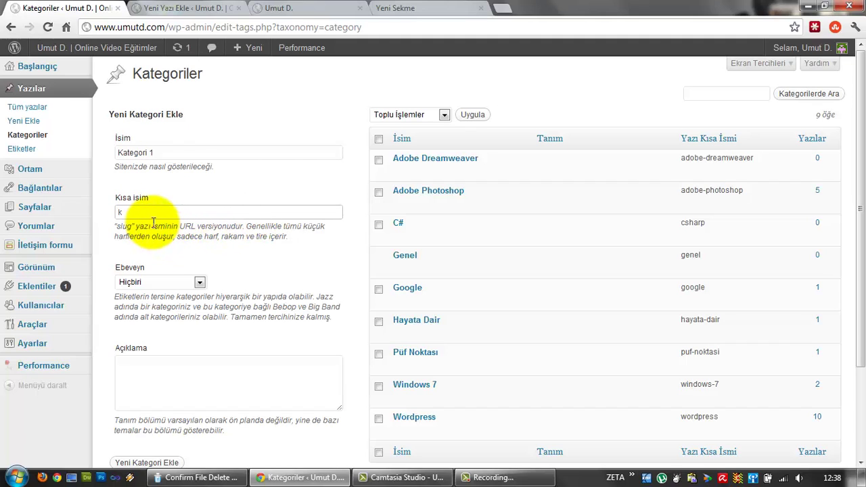
type("ategore")
key("BackSpace")
key("BackSpace")
type("-1")
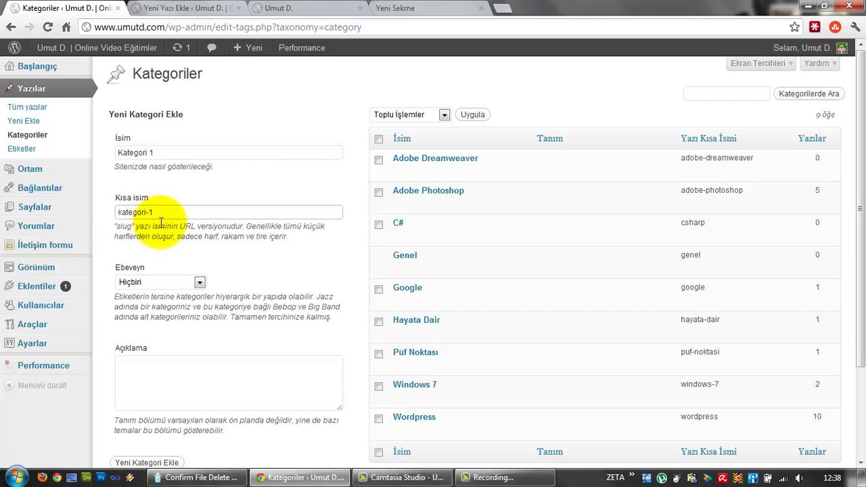
key("BackSpace")
key("BackSpace")
type("1")
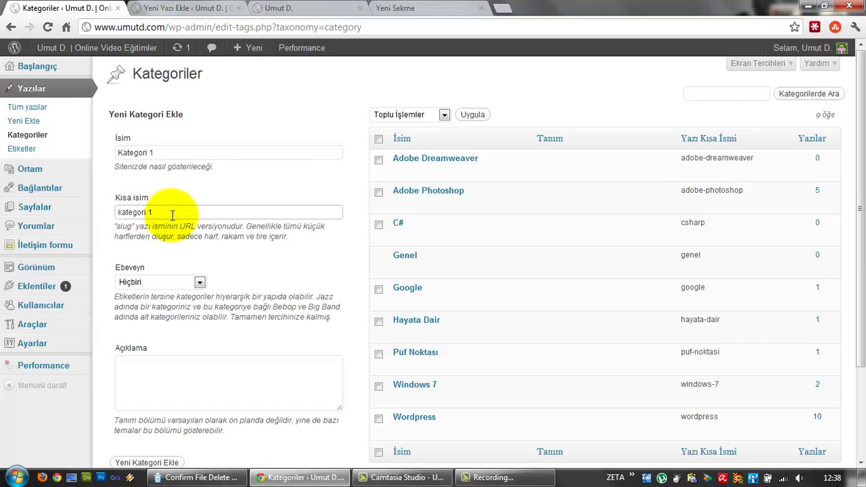
Review the new category's parent options and description field, leaving the parent at Hiçbiri and the description empty
left_click(189, 281)
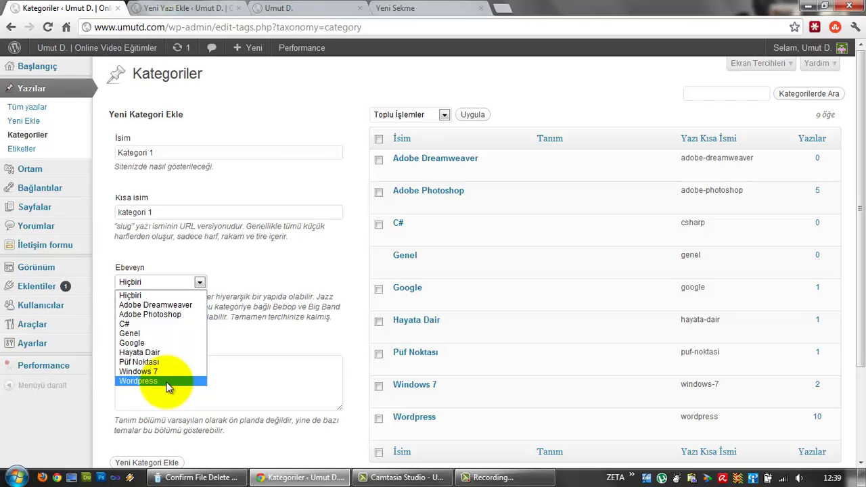
left_click(162, 282)
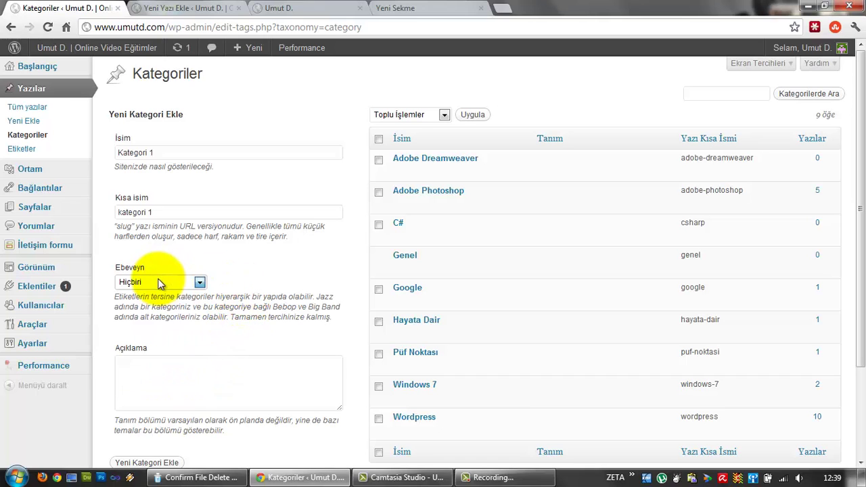
left_click(159, 378)
scroll(161, 383, "down", 2)
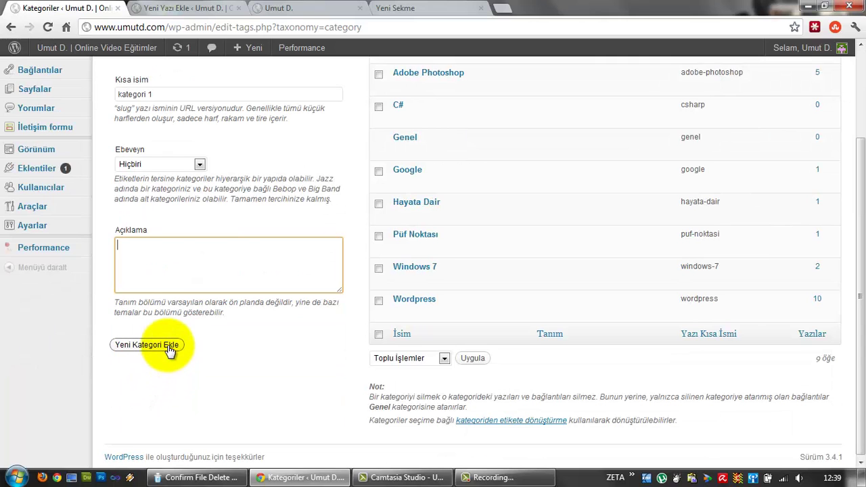
left_click(170, 349)
scroll(218, 358, "up", 2)
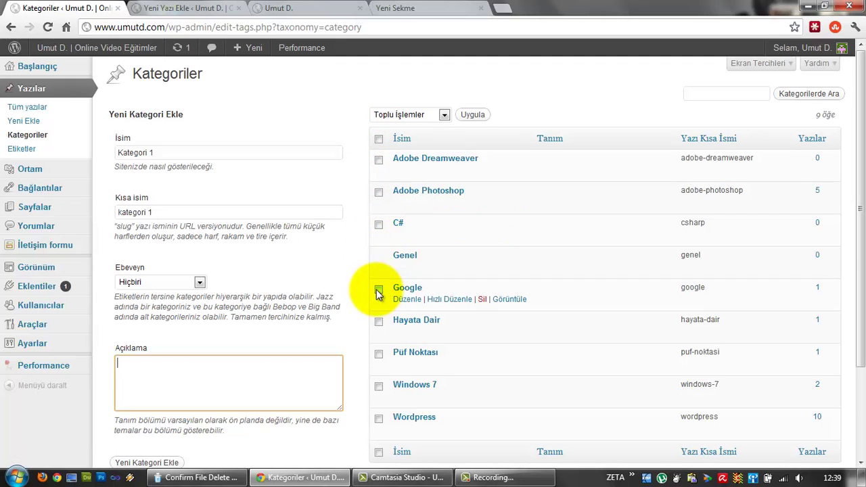
Select the C# category and open both its full edit page in a new tab and its quick edit form
left_click(378, 224)
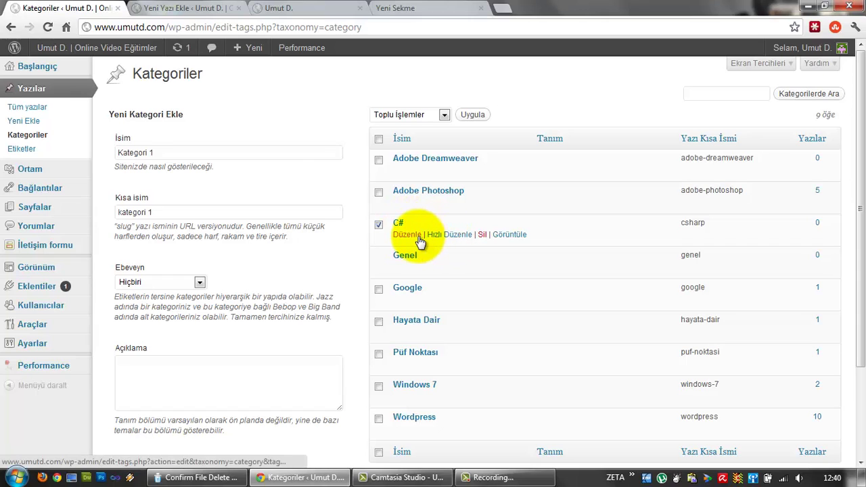
middle_click(420, 241)
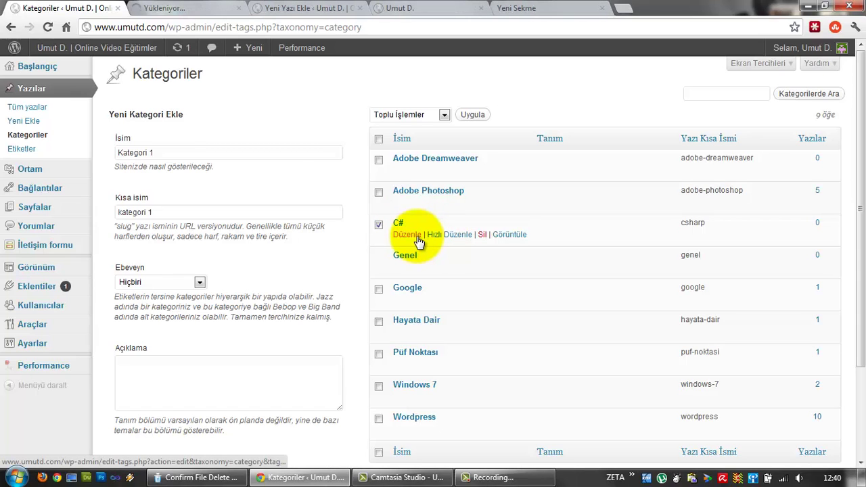
left_click(449, 235)
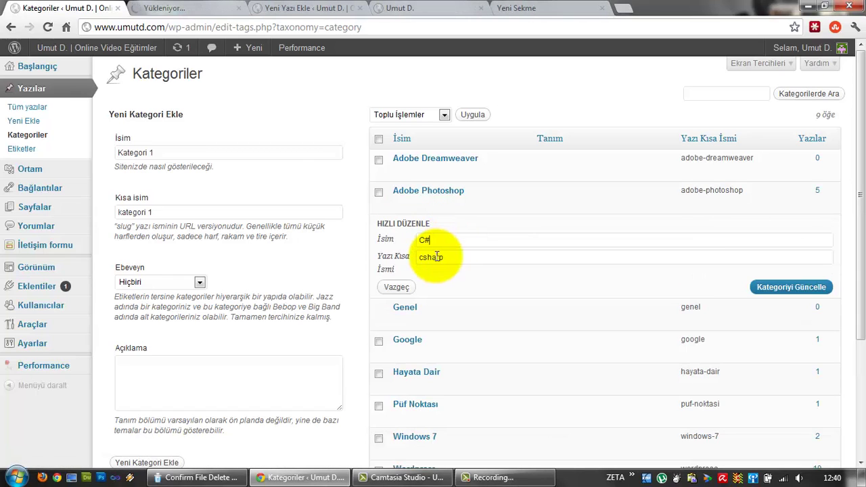
Compare the C# category's full edit page with its quick edit form, and close the quick edit without saving
left_click(136, 8)
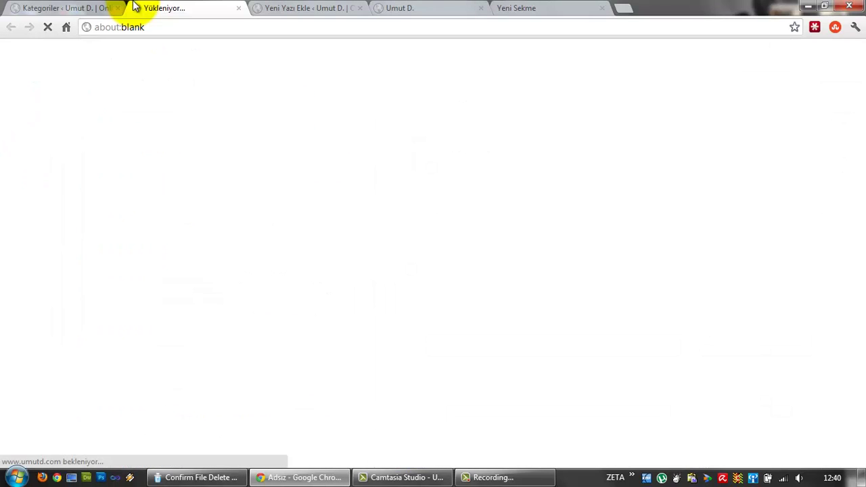
left_click(88, 8)
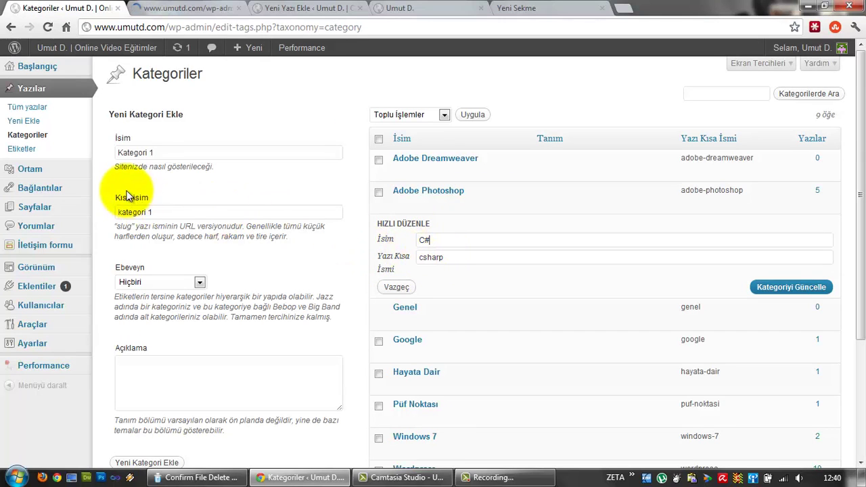
left_click(207, 8)
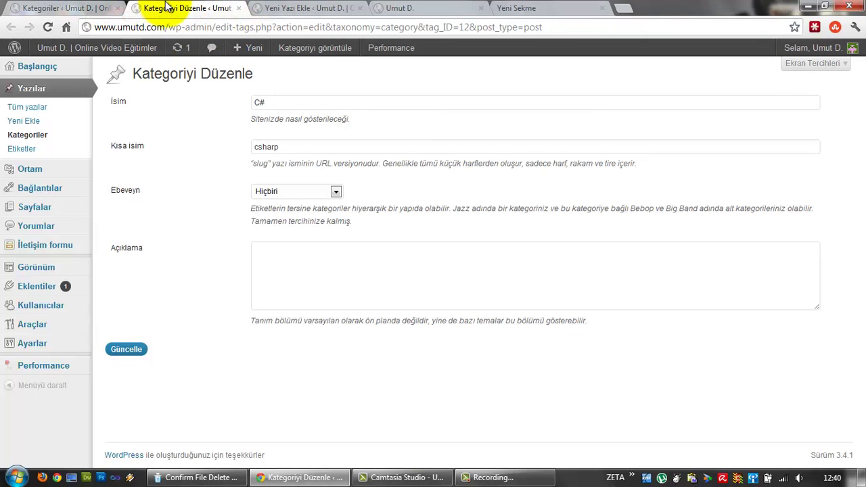
key("ctrl+shift+Tab")
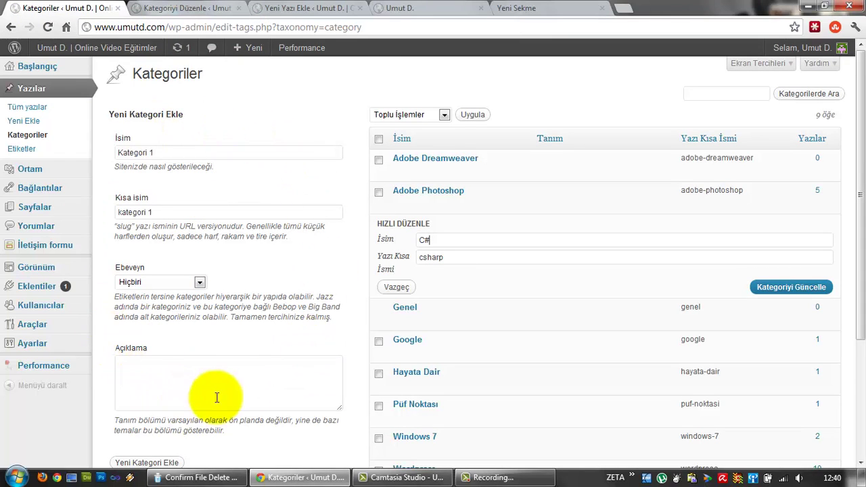
left_click(149, 8)
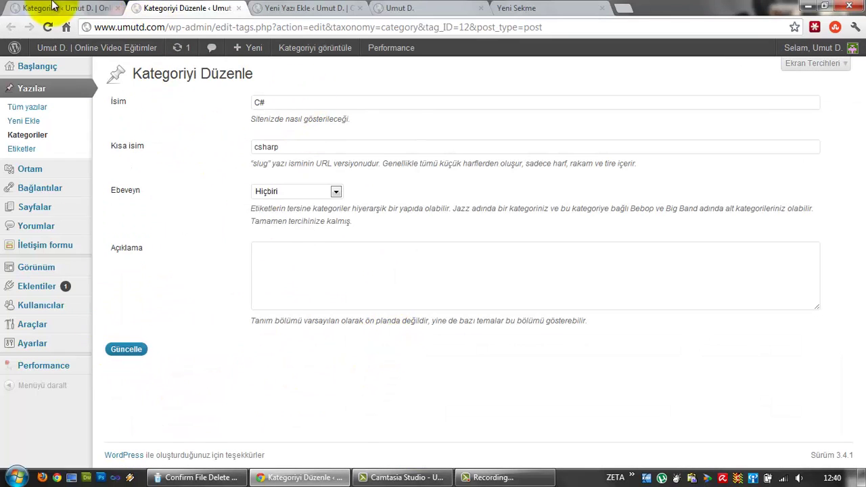
left_click(55, 7)
left_click(402, 289)
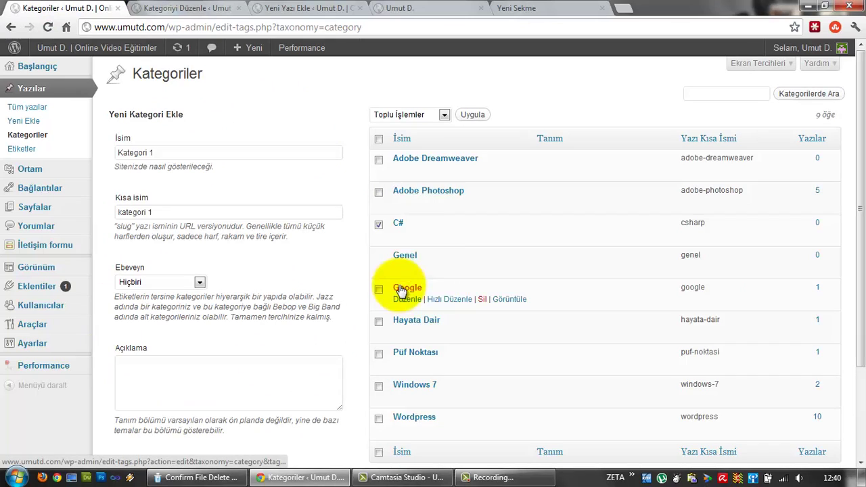
Add Adobe Dreamweaver and Adobe Photoshop to the C# selection and choose Sil as the bulk action without applying it
mouse_move(444, 238)
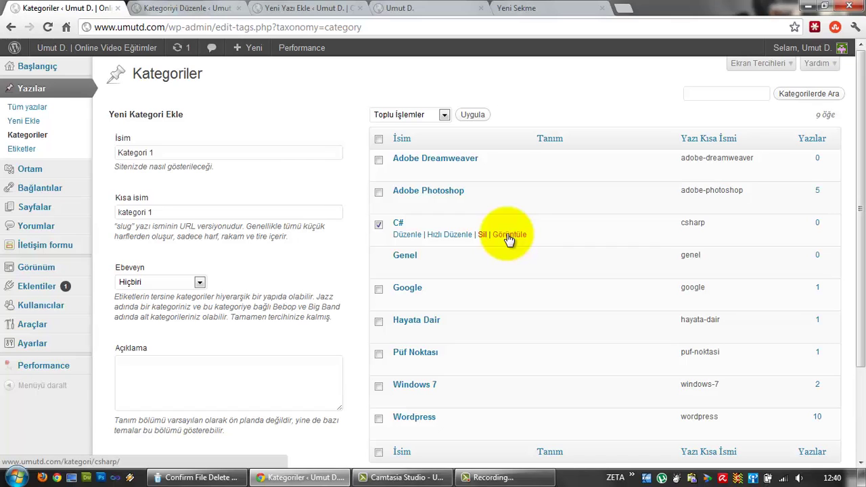
left_click(379, 160)
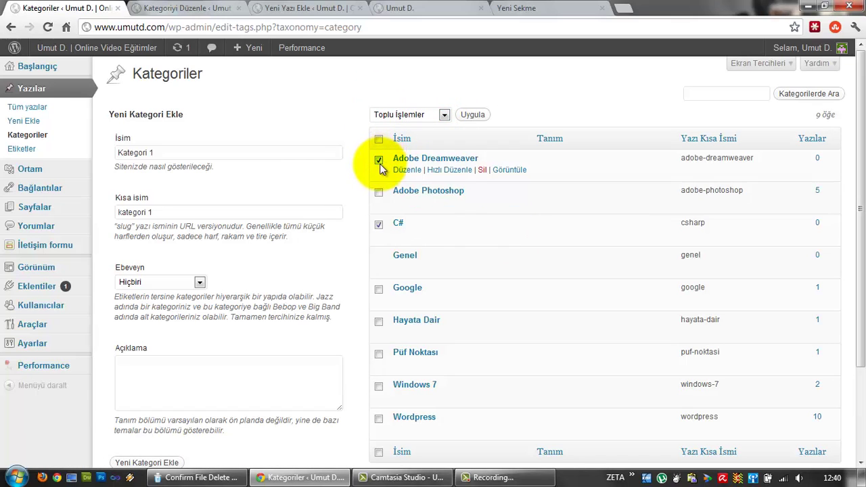
left_click(379, 192)
left_click(379, 157)
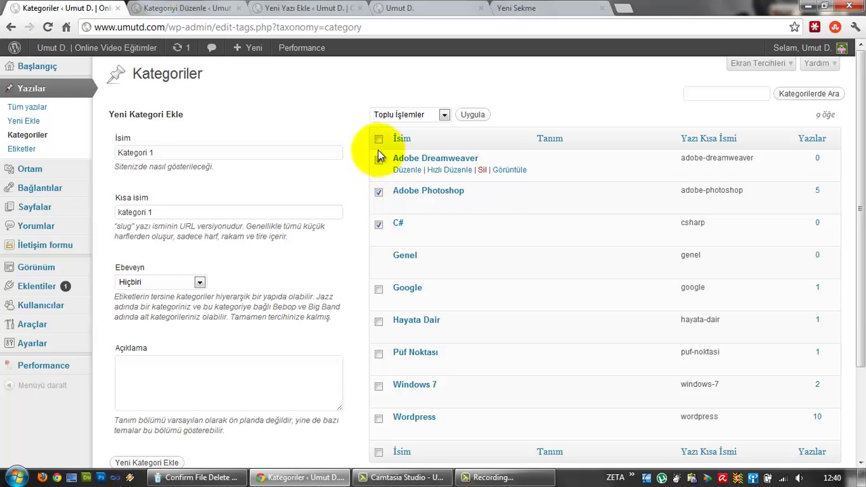
left_click(379, 159)
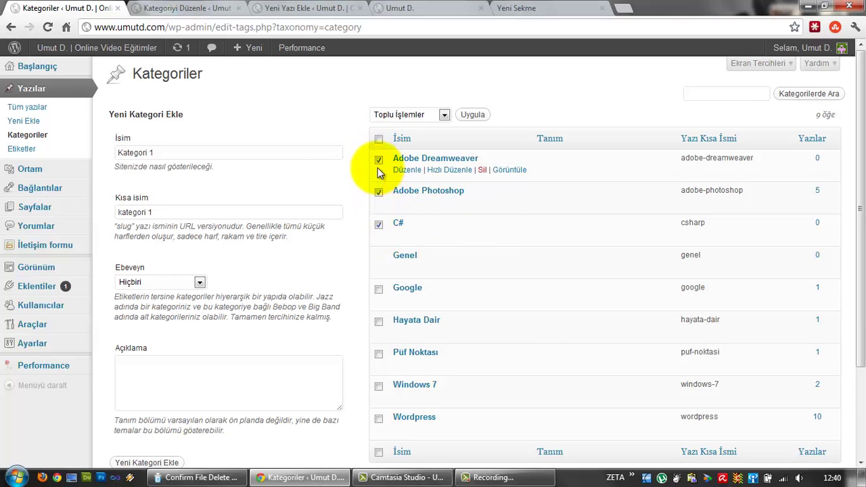
left_click(414, 115)
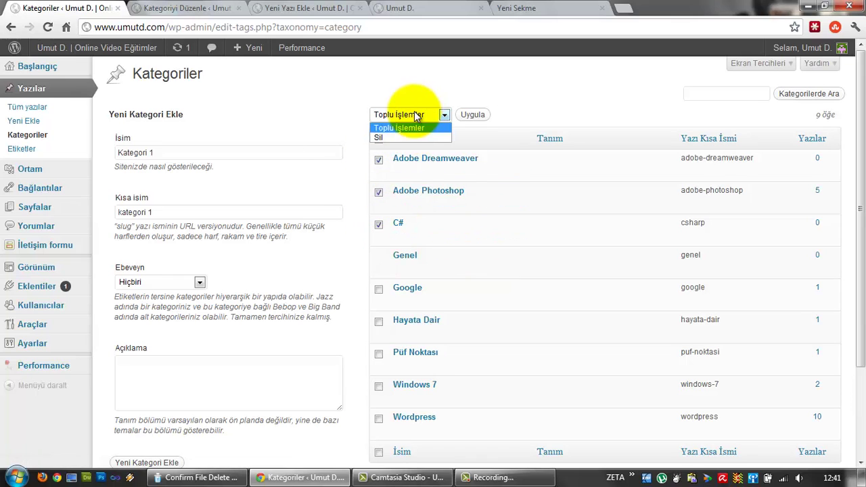
left_click(403, 137)
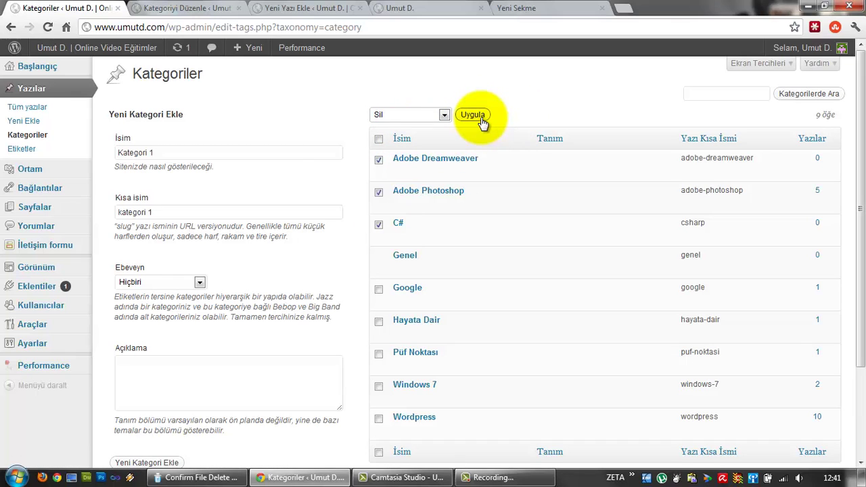
Examine the category search field and the list's item count, and open the page's display options (Ekran Tercihleri)
left_click(753, 94)
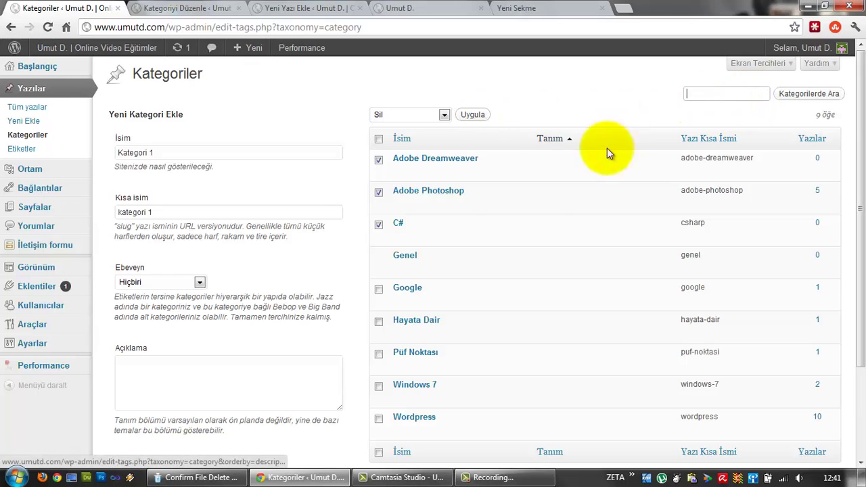
scroll(534, 194, "down", 1)
scroll(534, 195, "up", 1)
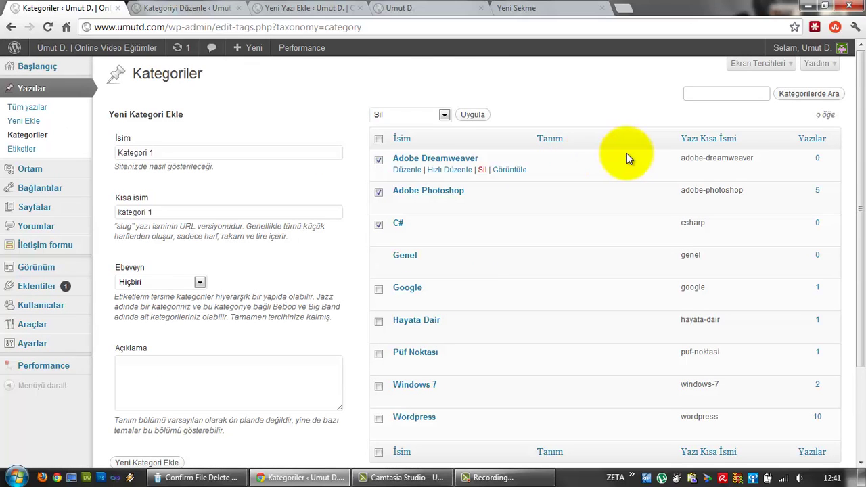
left_click_drag(833, 115, 810, 114)
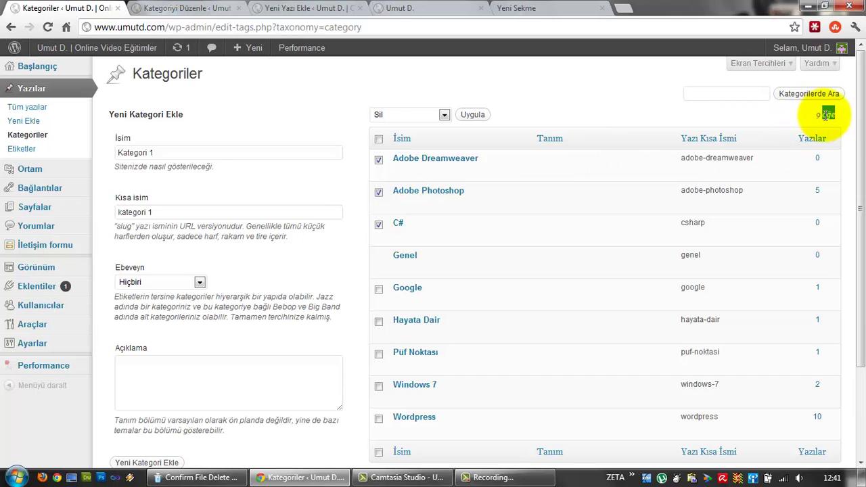
left_click(787, 64)
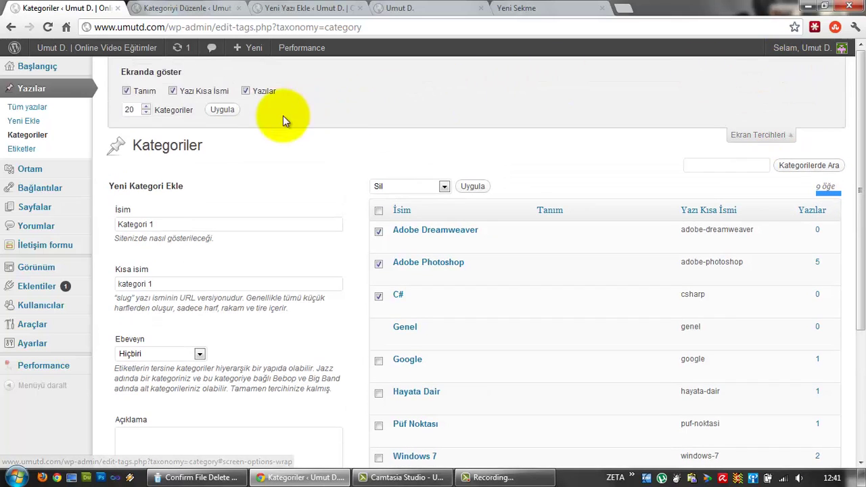